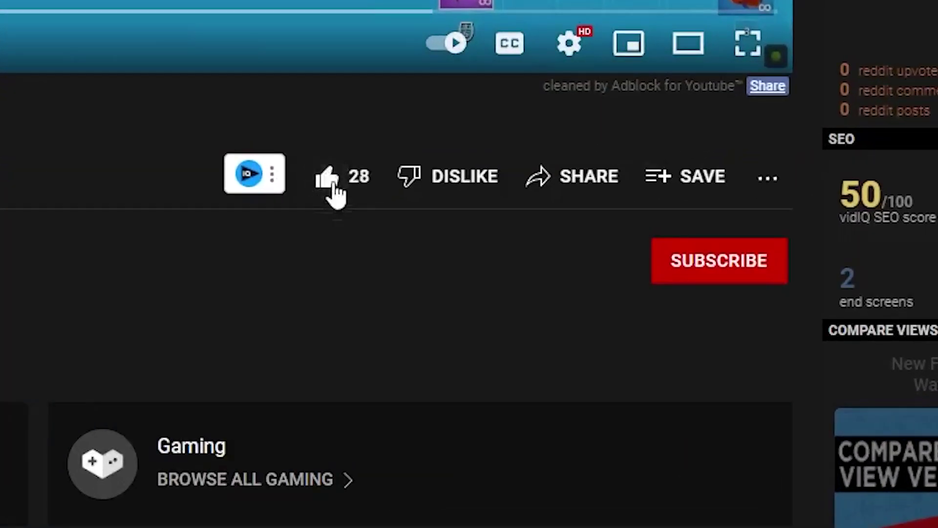
# Subscribe to the YouTube channel and set its notification bell to All uploads.
pyautogui.click(692, 289)
pyautogui.click(765, 267)
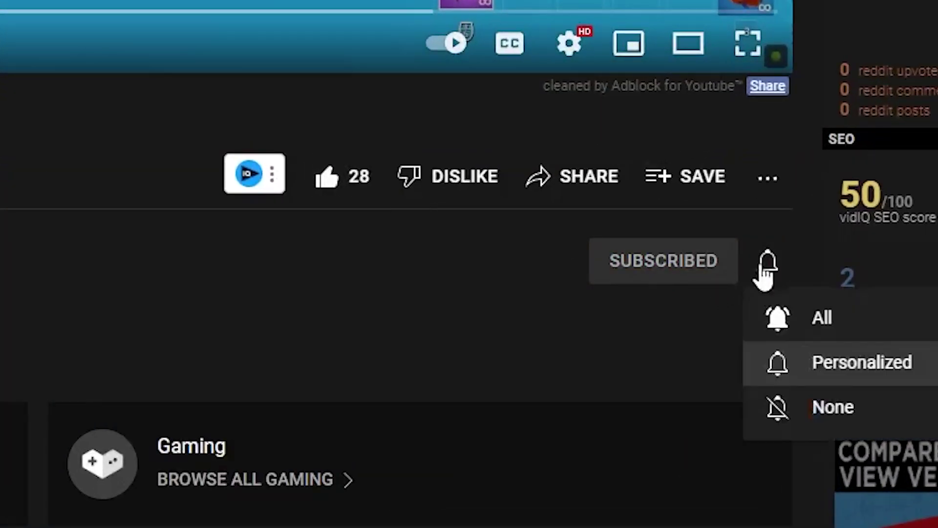
pyautogui.click(808, 317)
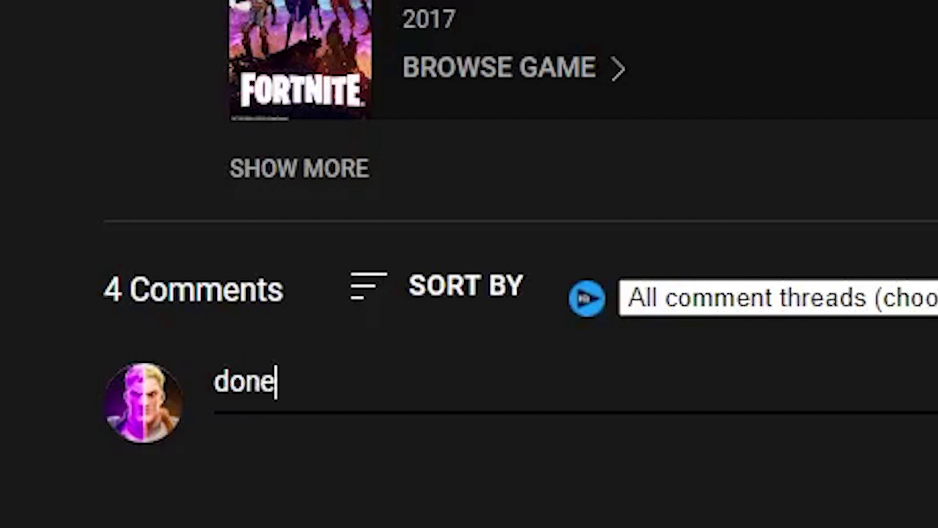
pyautogui.write('! username: ?')
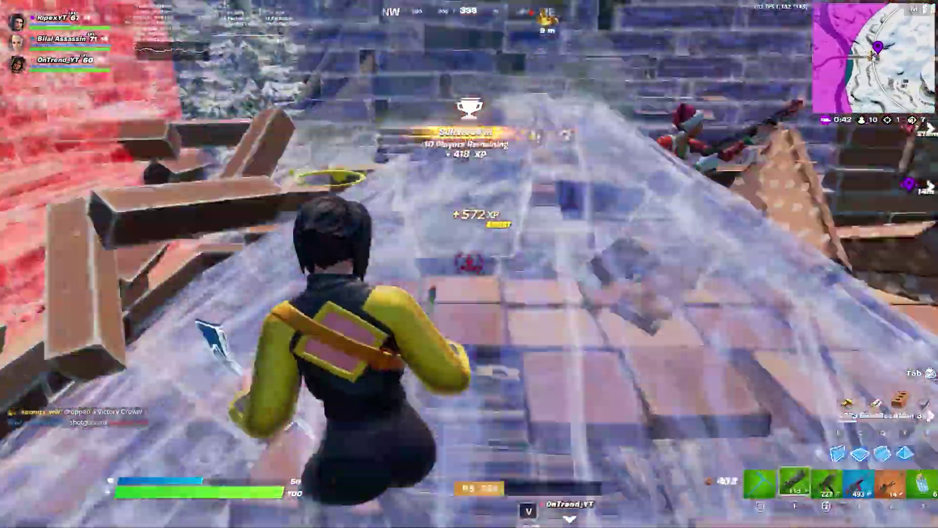
# Build brick walls and stairs for cover, switching between pickaxe, build mode and shotgun.
pyautogui.press('f')
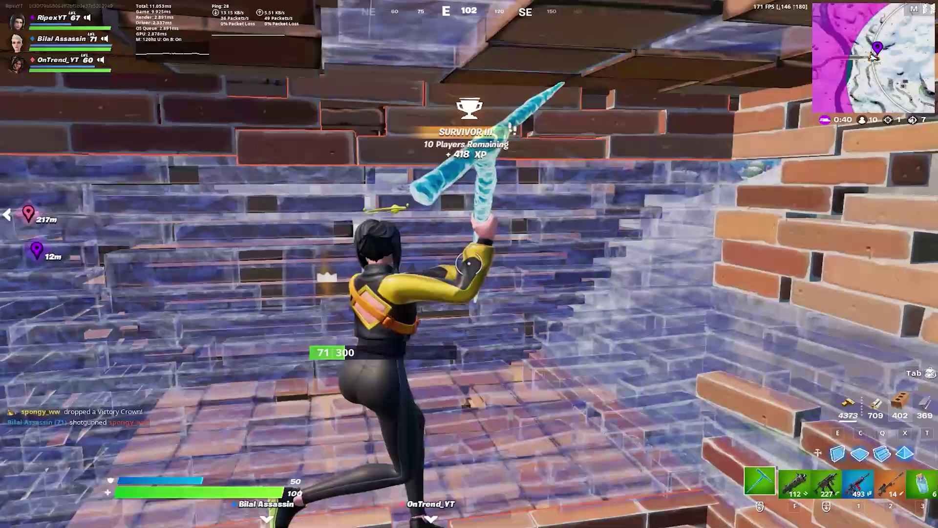
pyautogui.press('e')
pyautogui.press('f')
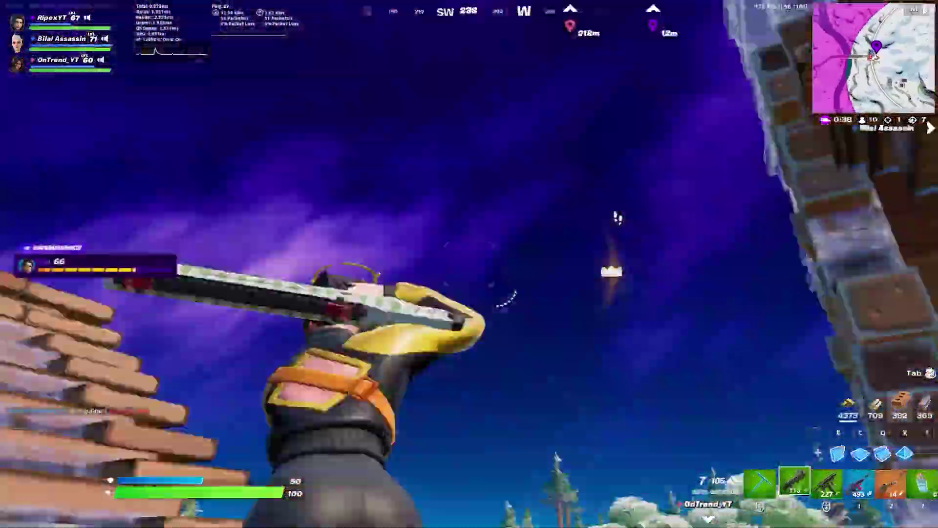
pyautogui.press('q')
pyautogui.press('f')
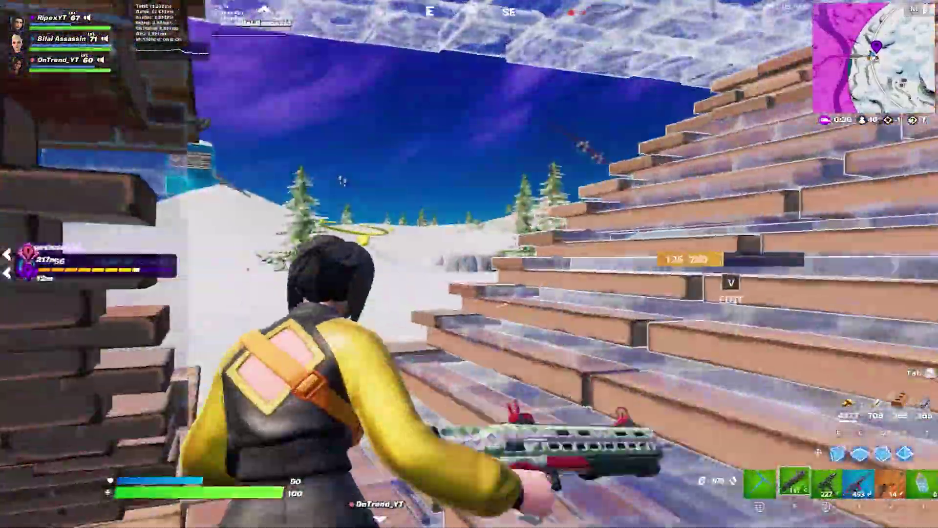
pyautogui.press('q')
# Place more build pieces for cover, then shoot and eliminate the enemy with the shotgun.
pyautogui.press('q')
pyautogui.press('q')
pyautogui.click(469, 264)
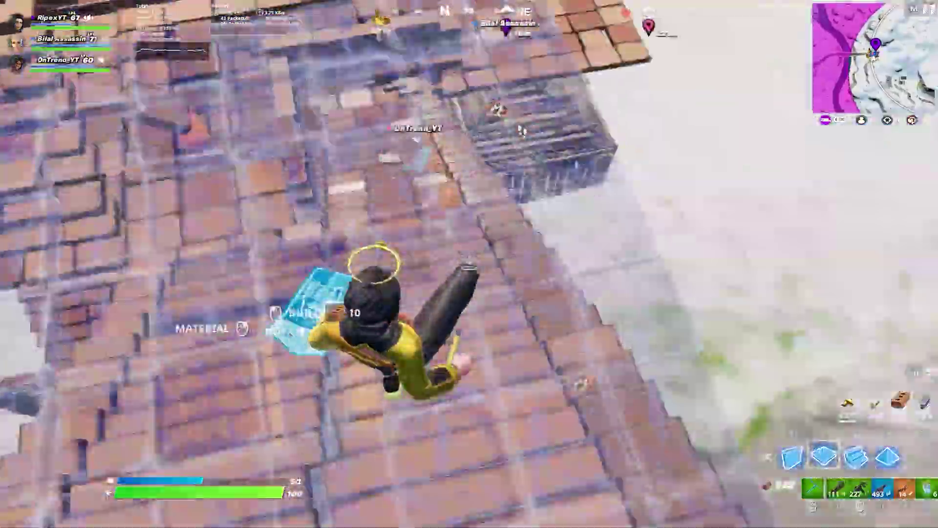
pyautogui.press('q')
pyautogui.press('q')
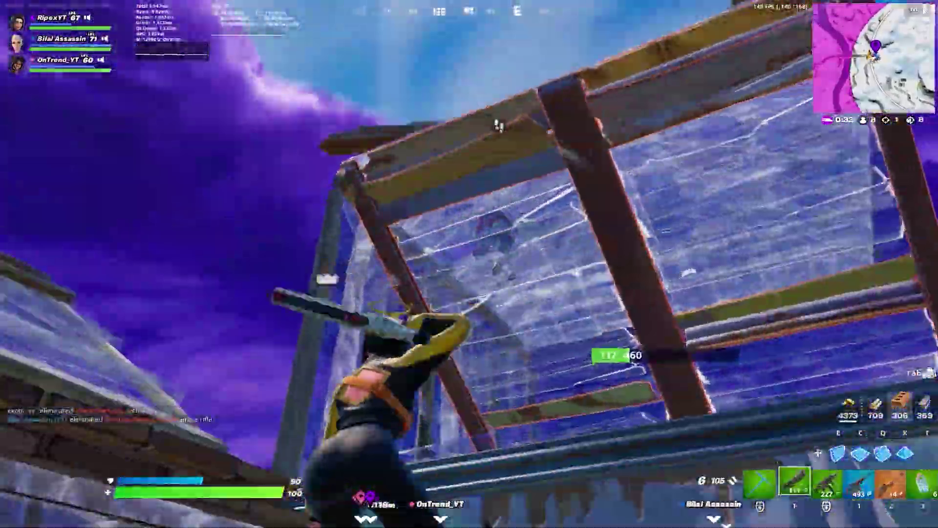
pyautogui.click(469, 264)
pyautogui.click(469, 264)
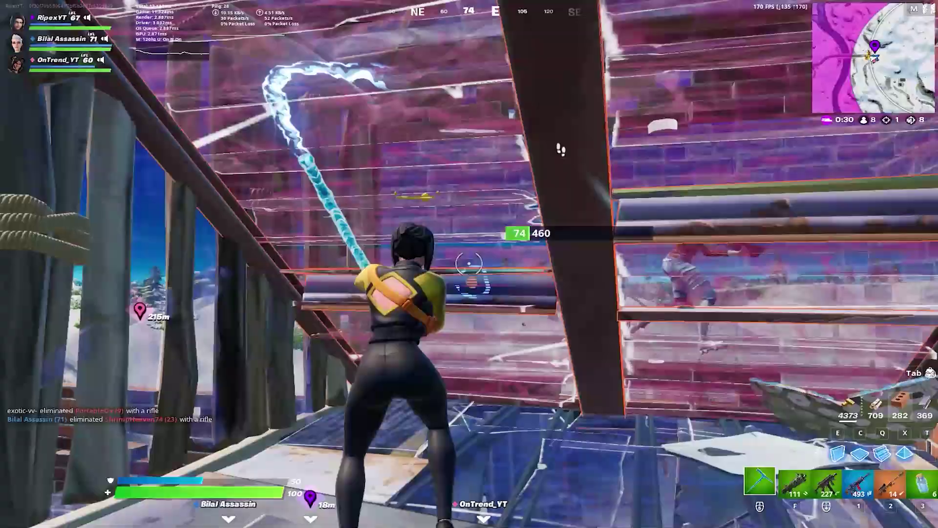
pyautogui.press('f')
pyautogui.press('q')
pyautogui.click(469, 263)
pyautogui.press('f')
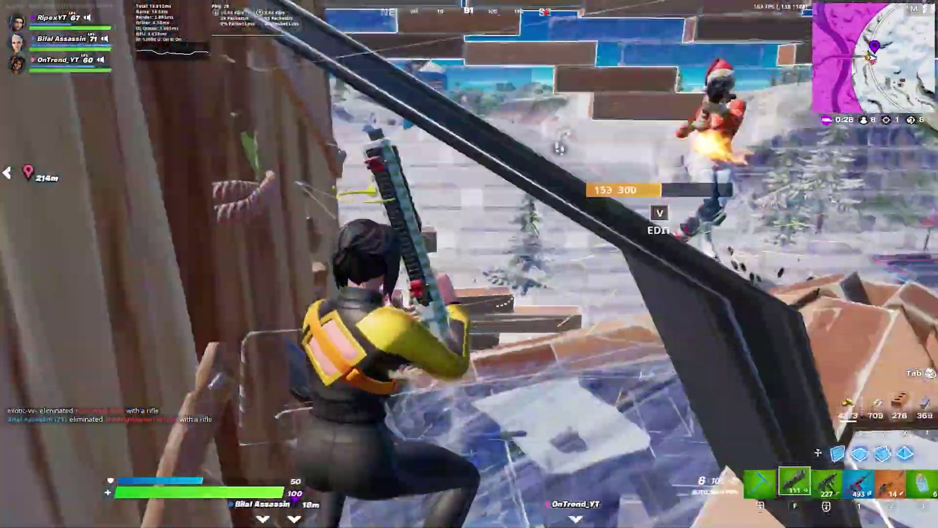
pyautogui.click(470, 264)
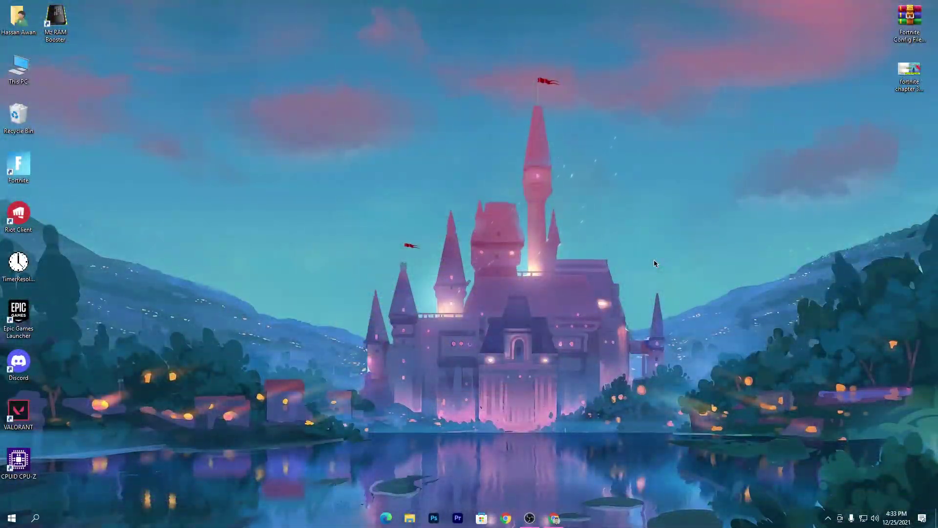
# Move the Fortnite Config Files .rar icon from the top-right to the desktop's upper centre.
pyautogui.moveTo(909, 17); pyautogui.dragTo(538, 113)
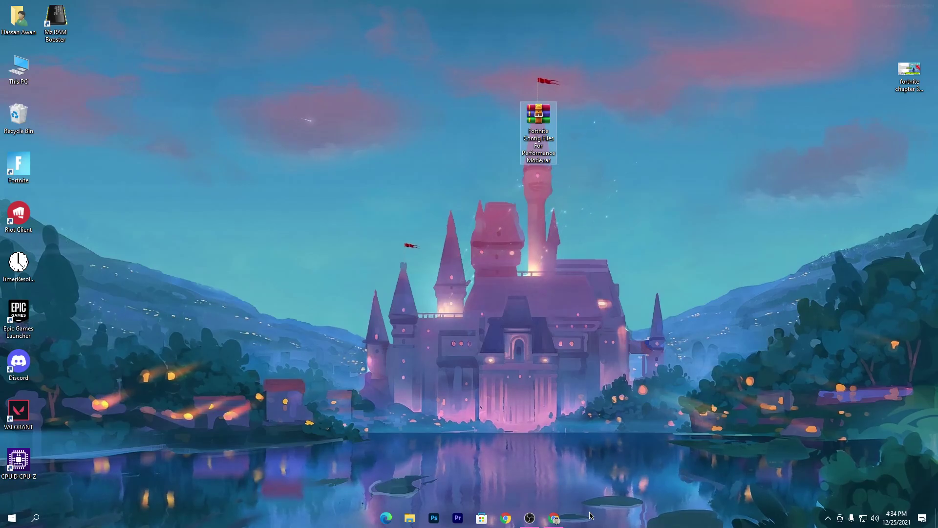
pyautogui.click(562, 522)
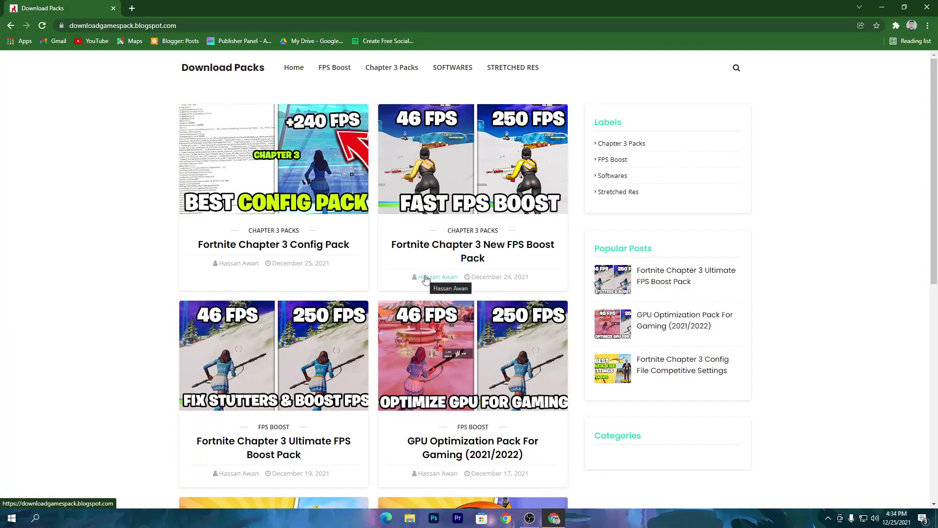
# Search the blog for 'chapter 3 config' and open the Config Pack's DOWNLOAD link in a new tab.
pyautogui.click(737, 70)
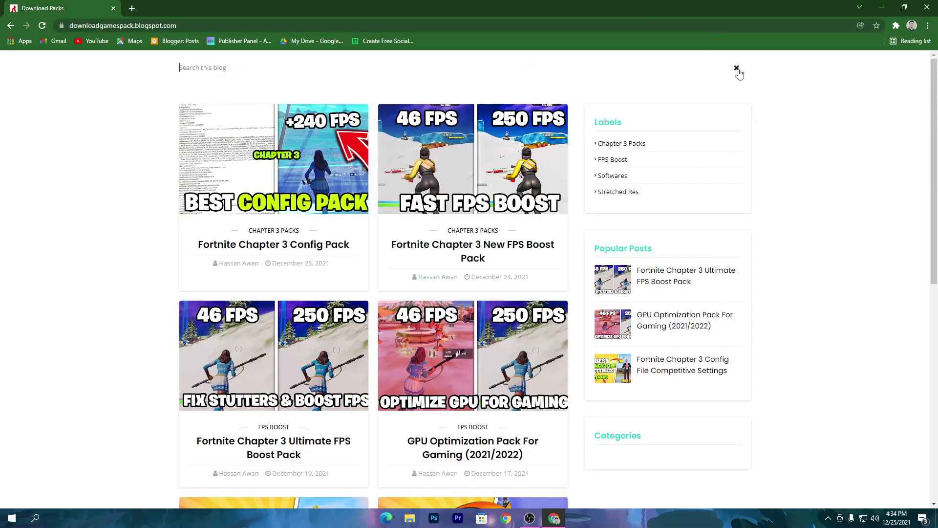
pyautogui.write('cha')
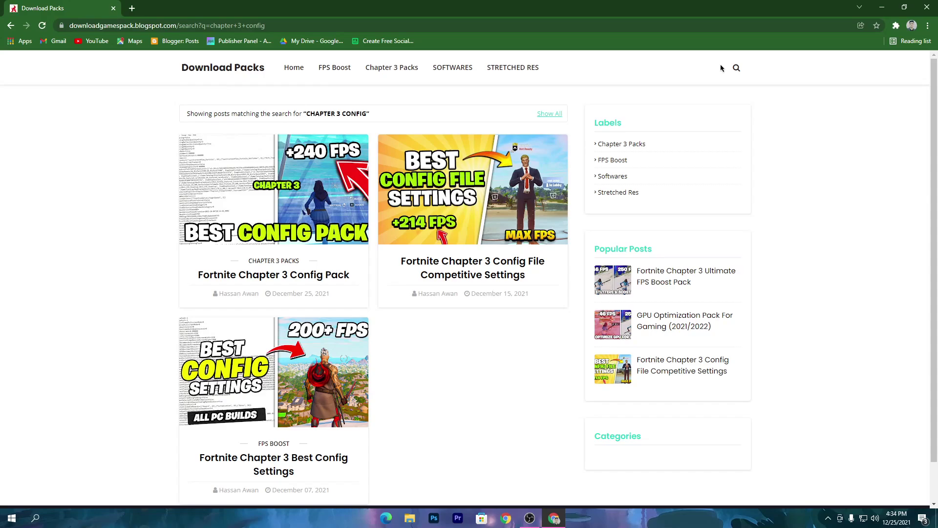
pyautogui.click(272, 205)
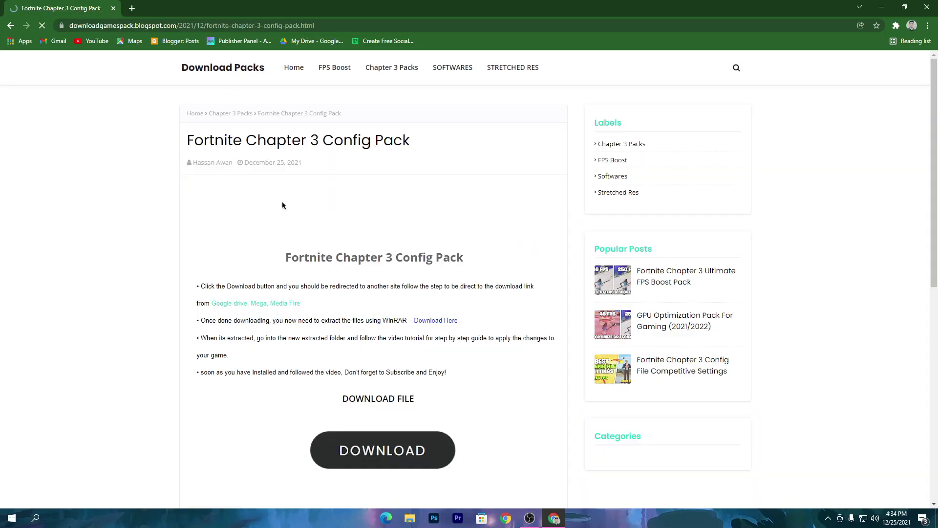
pyautogui.scroll(-5, 405, 375)
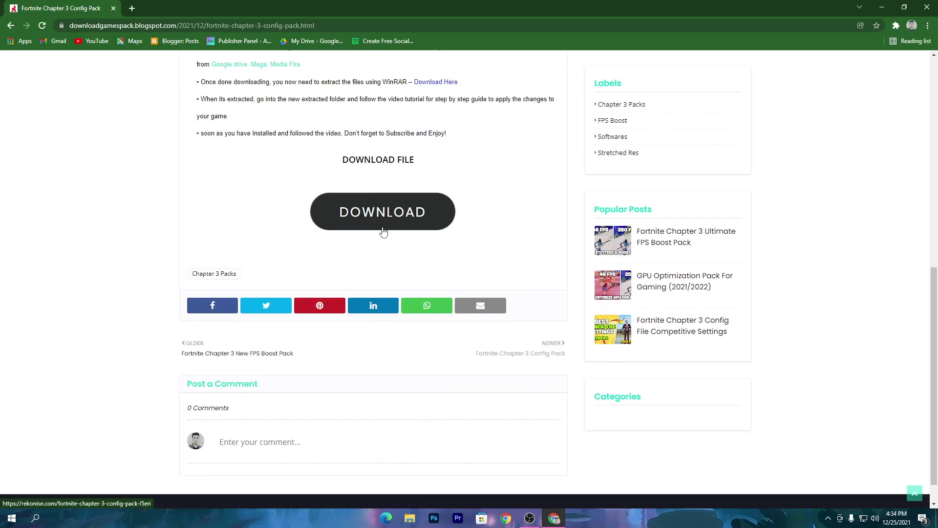
pyautogui.click(379, 223)
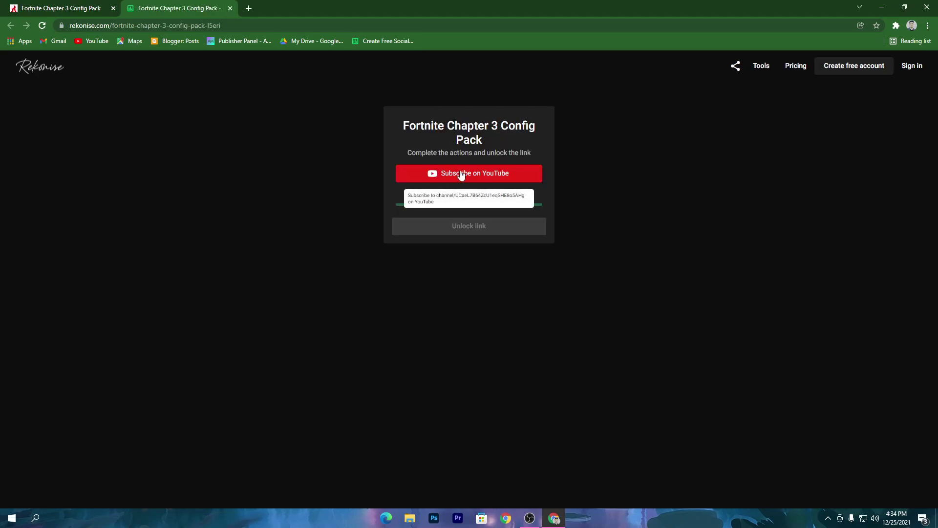
# Subscribe on YouTube, unlock the Rekonise link, and download Fortnite Config Files For Performance Mode.rar.
pyautogui.click(461, 175)
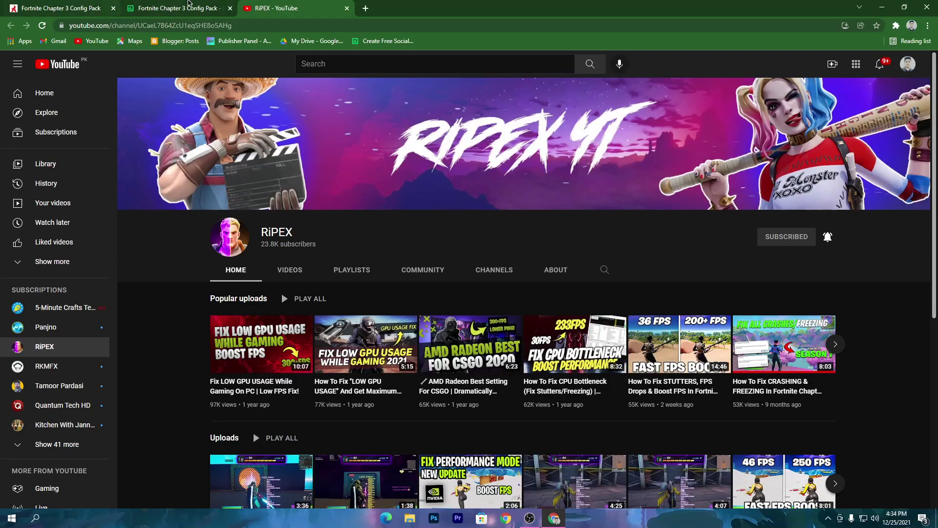
pyautogui.click(147, 8)
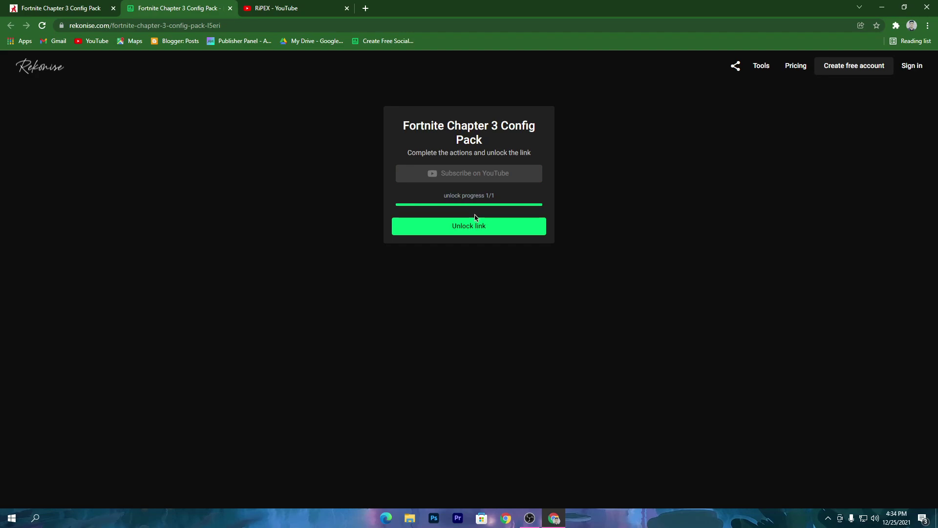
pyautogui.click(461, 233)
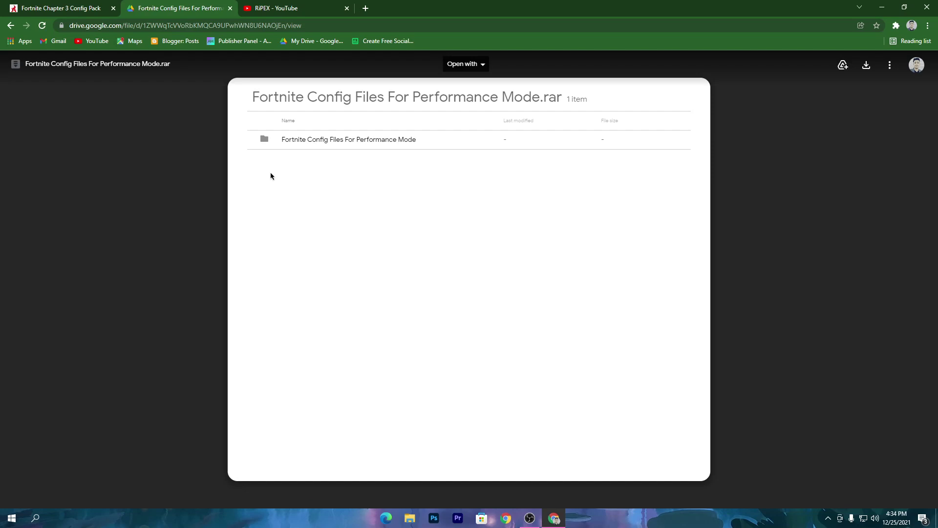
pyautogui.click(866, 69)
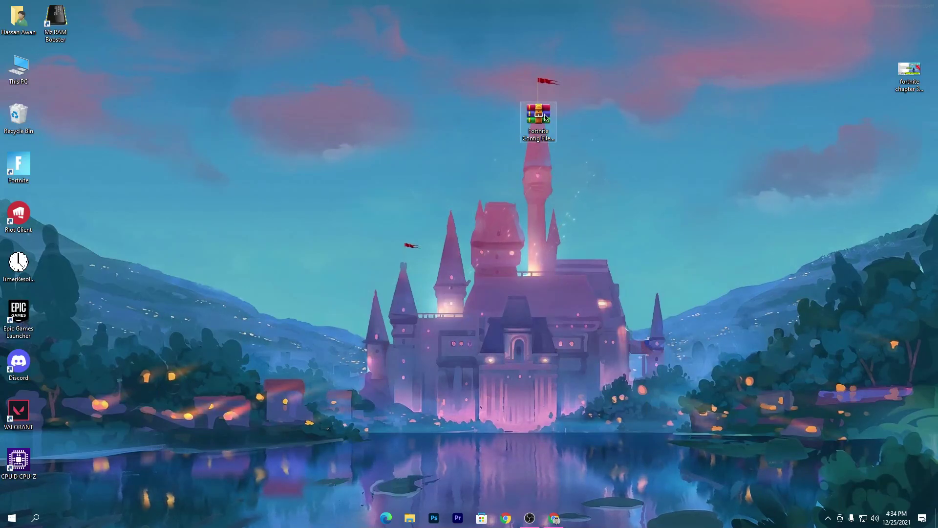
# Extract the config archive to the desktop with WinRAR and open the folder showing five PC-tier folders.
pyautogui.click(538, 117)
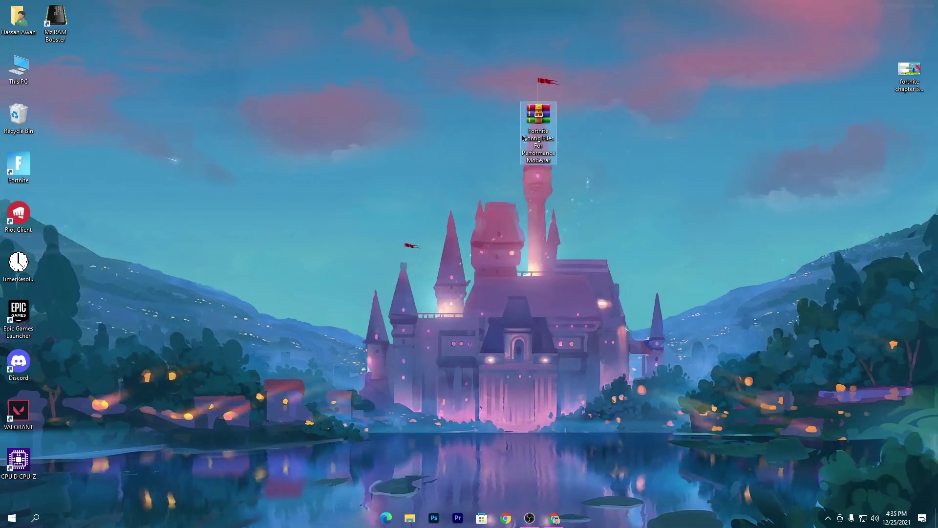
pyautogui.doubleClick(538, 117)
pyautogui.moveTo(218, 203); pyautogui.dragTo(426, 71)
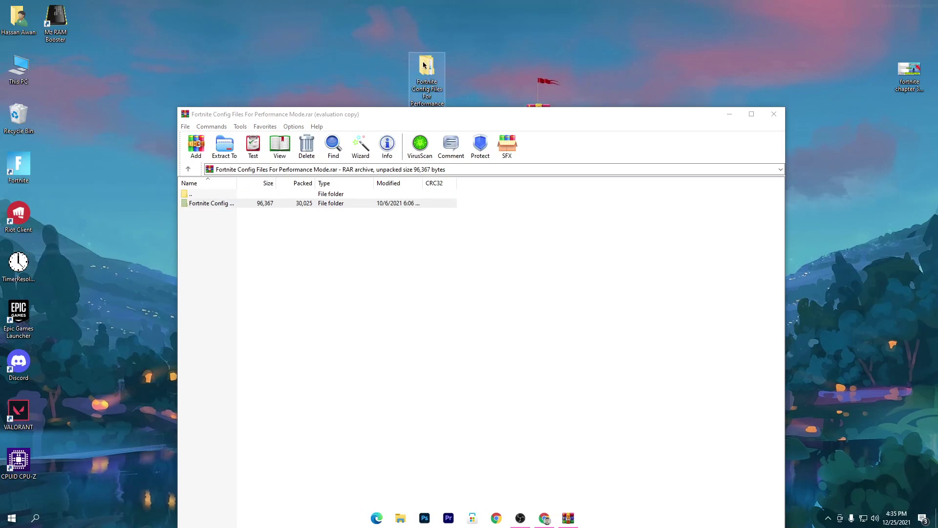
pyautogui.click(775, 115)
pyautogui.doubleClick(426, 68)
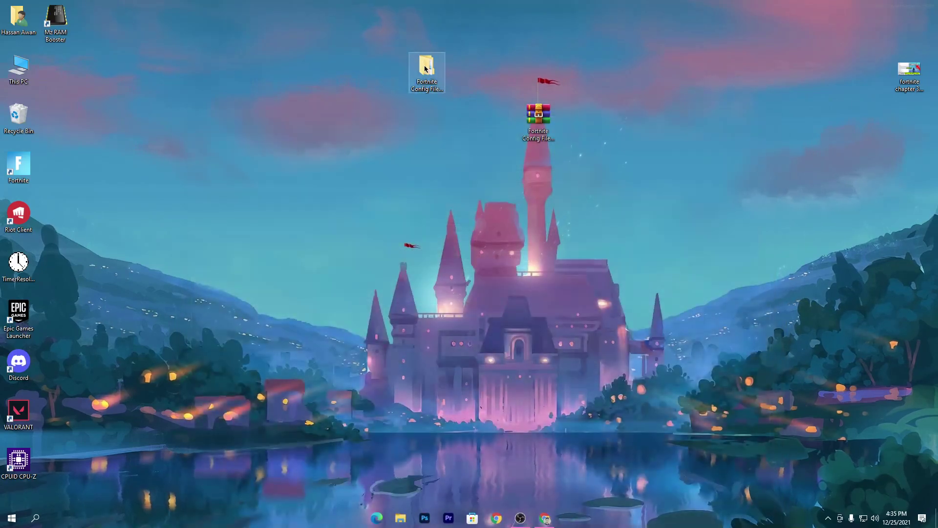
pyautogui.moveTo(131, 111); pyautogui.dragTo(166, 59)
# Open the Med End PC folder and copy its 19 KB GameUserSettings.ini file.
pyautogui.moveTo(110, 66); pyautogui.dragTo(142, 73)
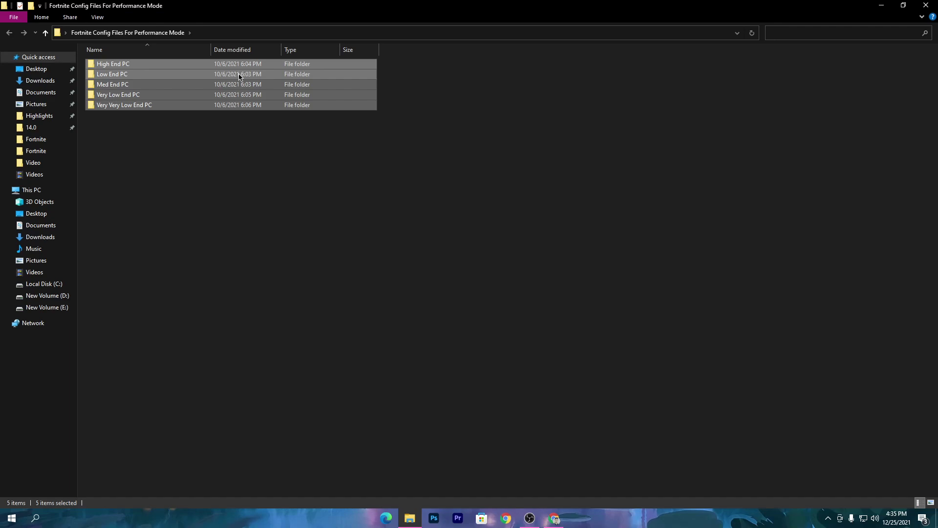
pyautogui.click(241, 157)
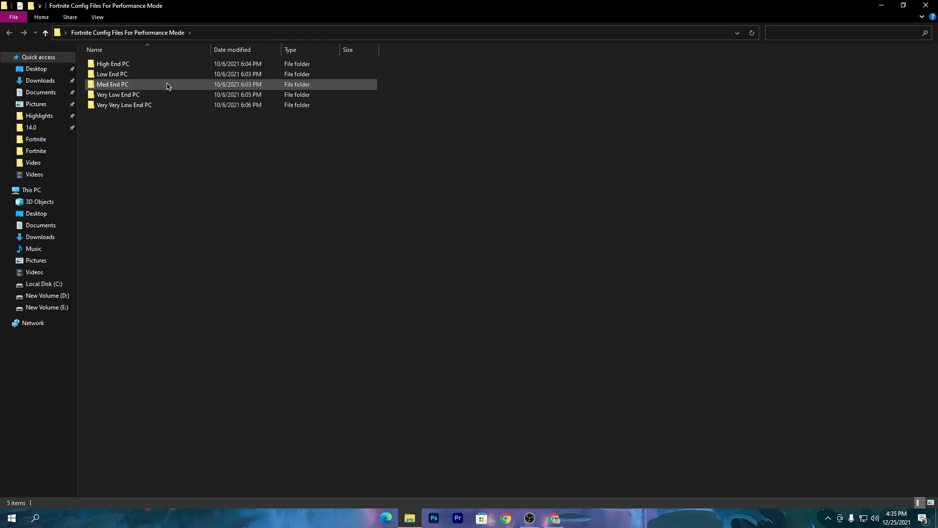
pyautogui.doubleClick(148, 84)
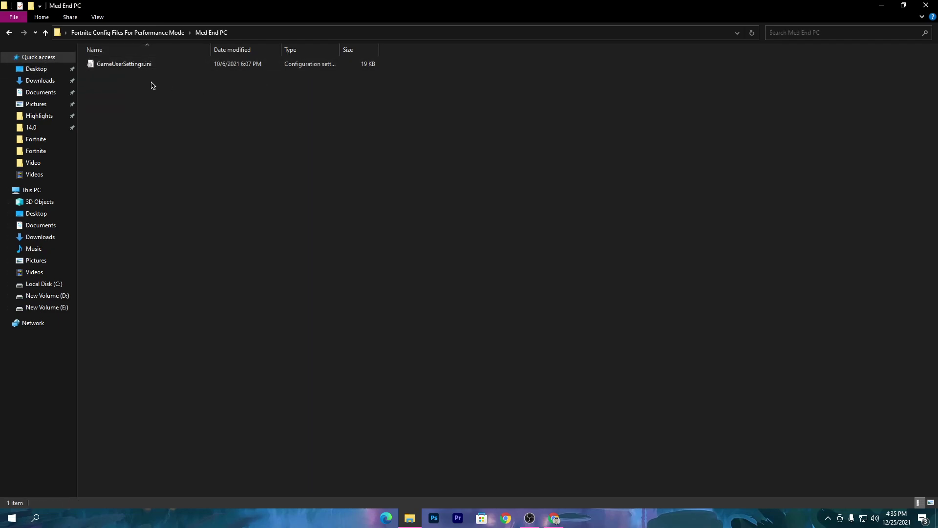
pyautogui.rightClick(118, 65)
pyautogui.click(168, 273)
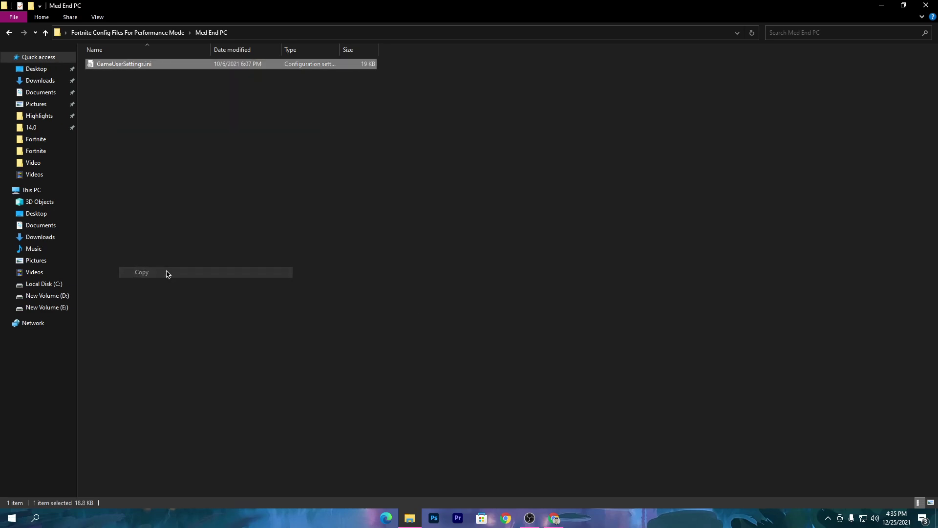
pyautogui.rightClick(107, 63)
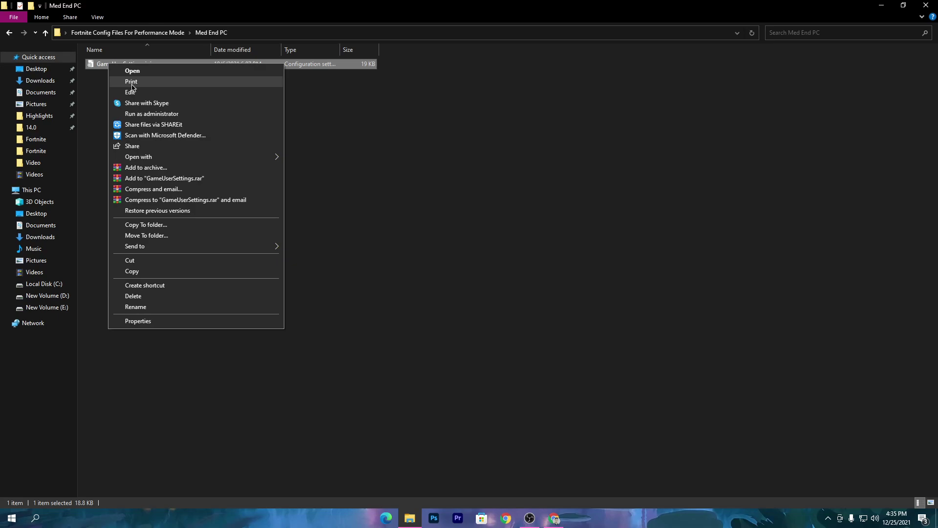
# Open GameUserSettings.ini in maximized Notepad and scroll down to the [PerformanceMode] MeshQuality=0 section.
pyautogui.click(130, 92)
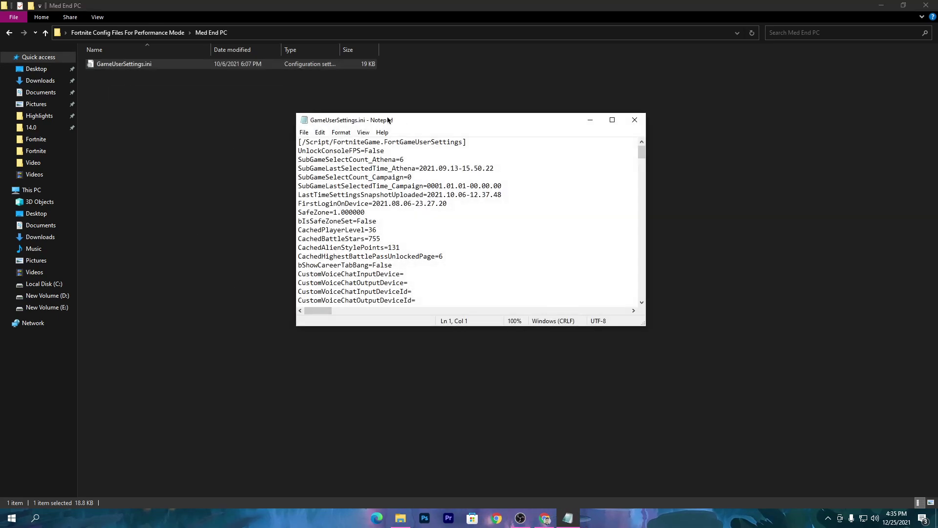
pyautogui.doubleClick(416, 120)
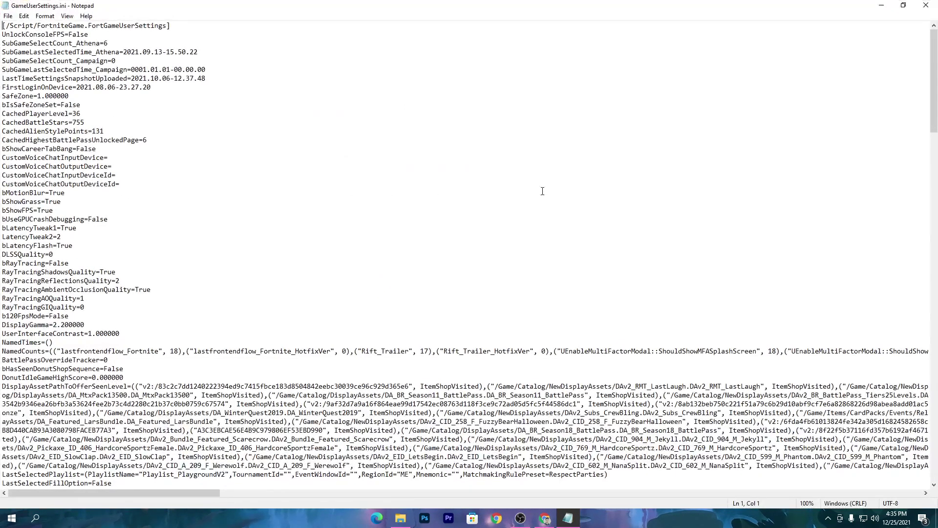
pyautogui.scroll(-20, 440, 321)
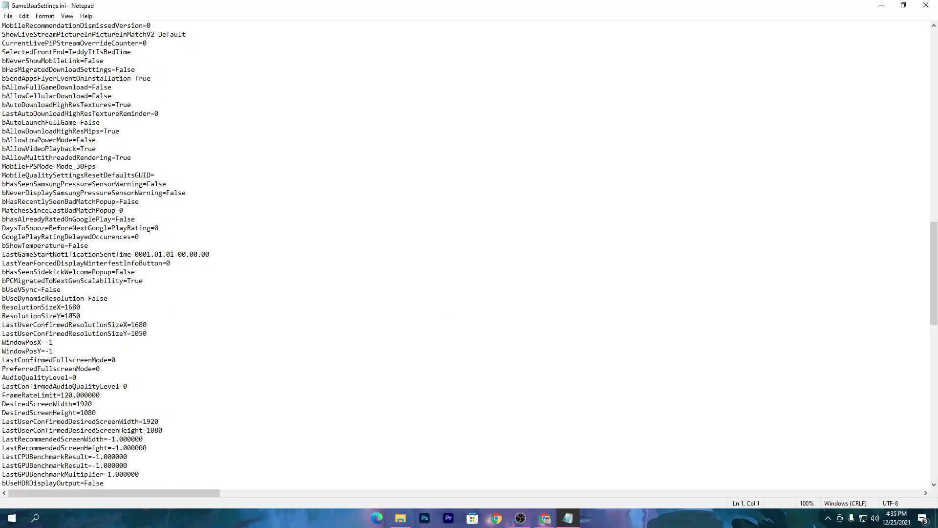
pyautogui.scroll(-5, 430, 277)
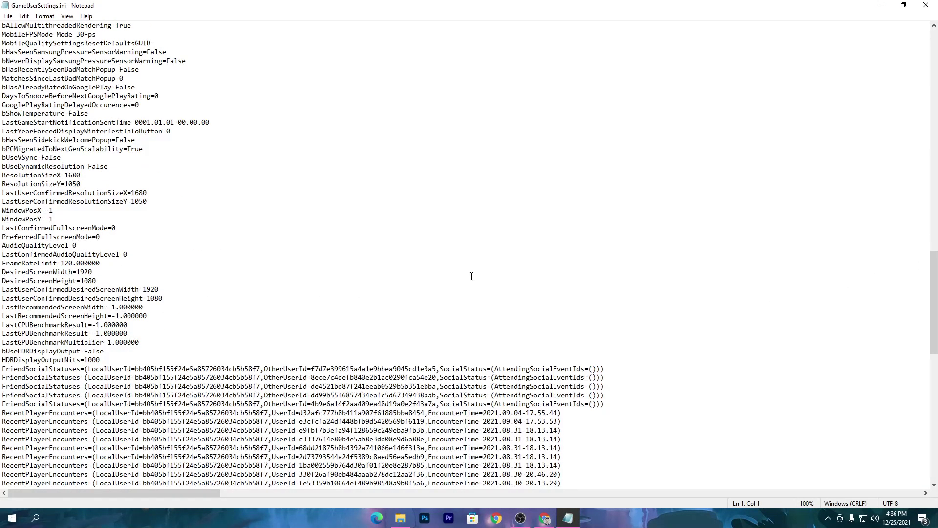
pyautogui.moveTo(936, 299); pyautogui.dragTo(935, 425)
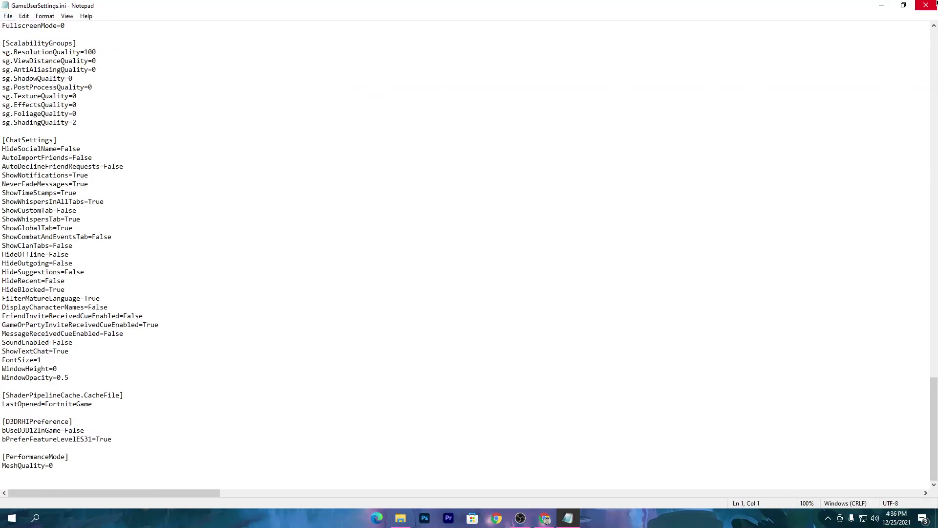
# Close Notepad, copy GameUserSettings.ini again, and open the AppData folder through Run.
pyautogui.click(926, 5)
pyautogui.rightClick(101, 68)
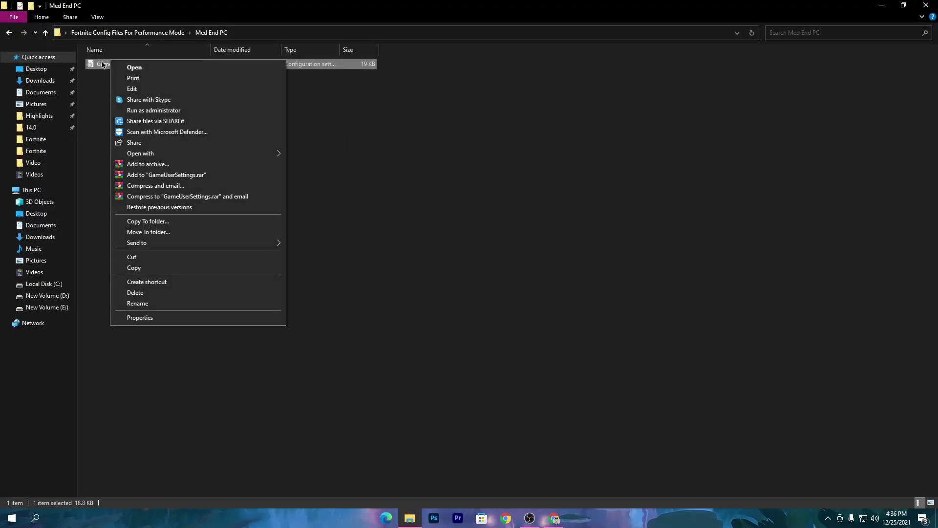
pyautogui.click(143, 268)
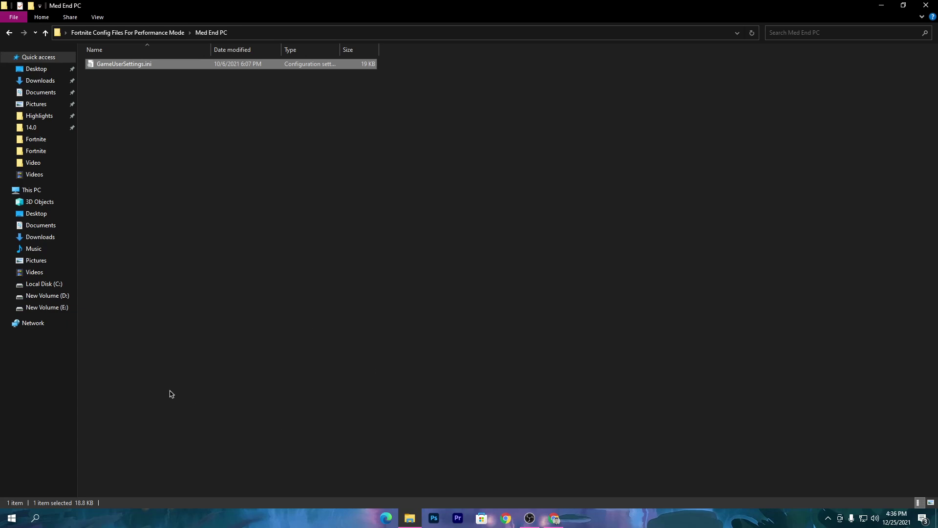
pyautogui.press('super+r')
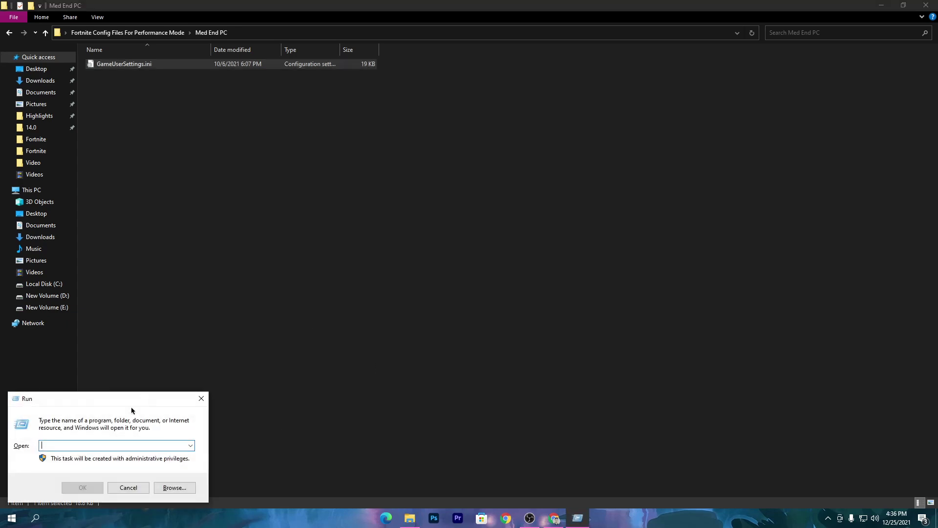
pyautogui.write('appdata')
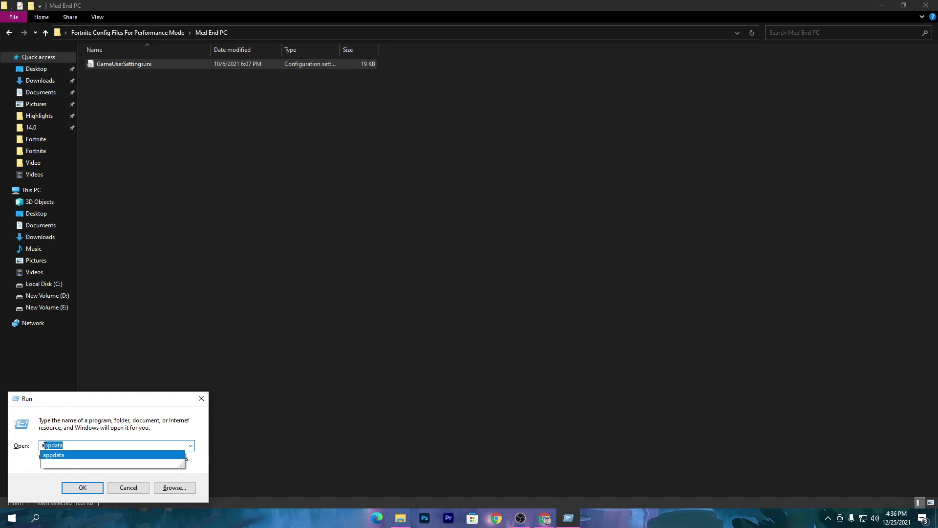
pyautogui.click(82, 487)
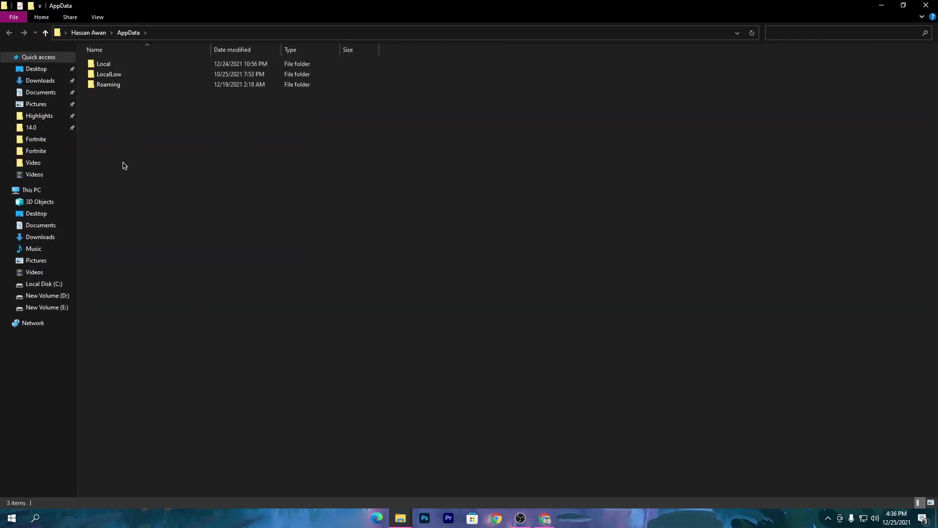
# Paste the file into Local\FortniteGame\Saved\Config\WindowsClient and dismiss the replace prompt.
pyautogui.doubleClick(120, 68)
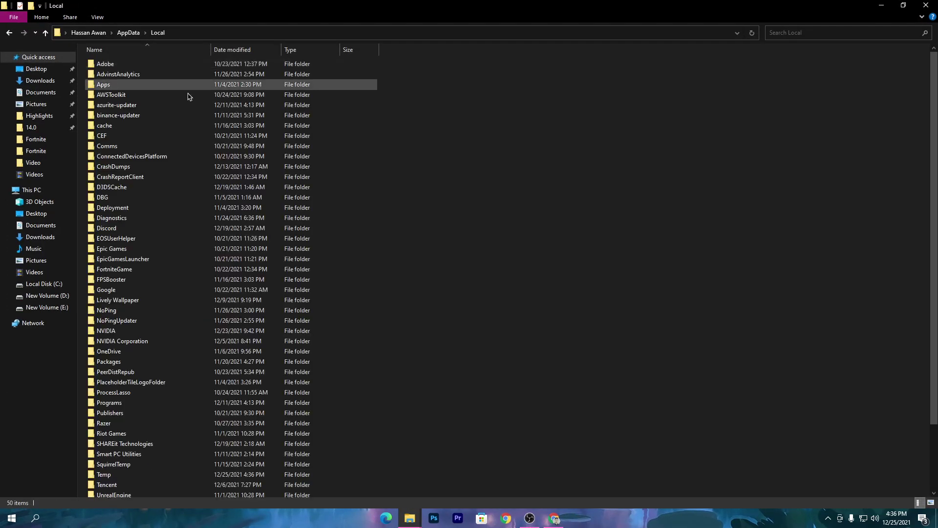
pyautogui.doubleClick(147, 274)
pyautogui.doubleClick(112, 66)
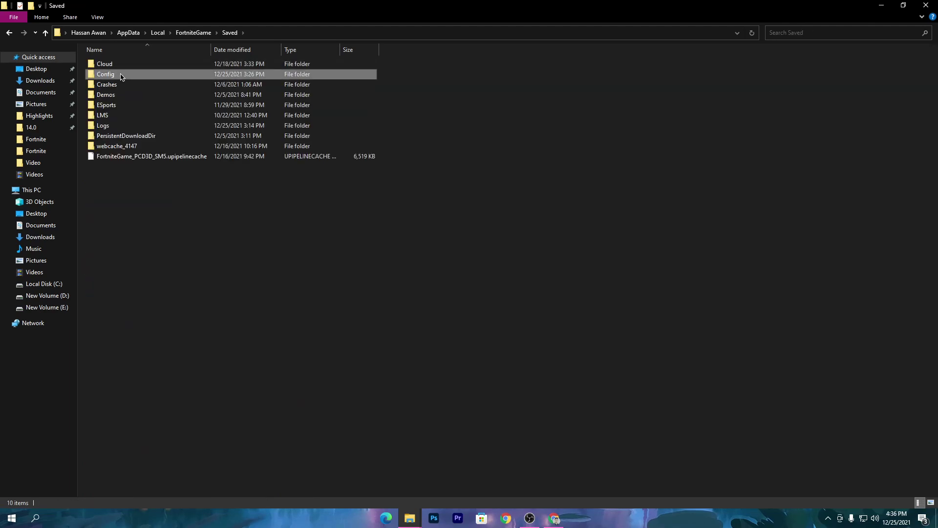
pyautogui.doubleClick(121, 76)
pyautogui.doubleClick(128, 76)
pyautogui.rightClick(157, 142)
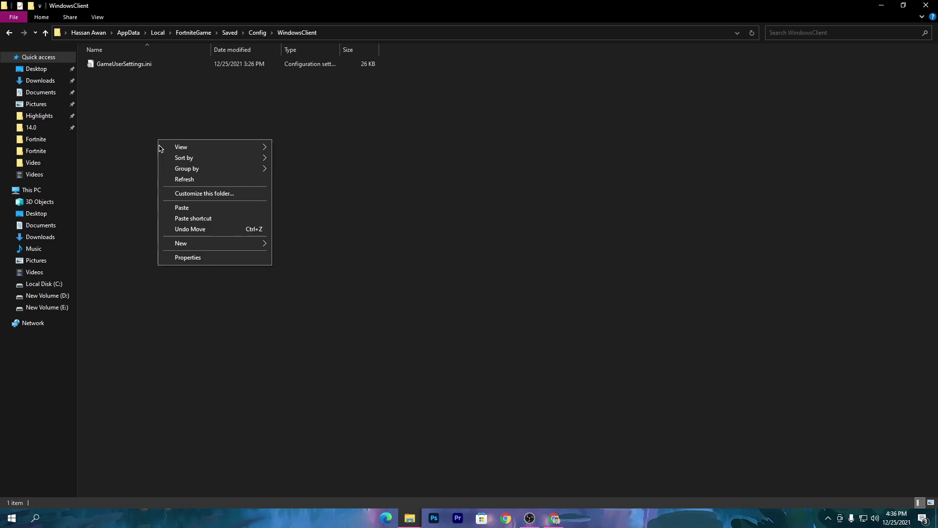
pyautogui.click(178, 207)
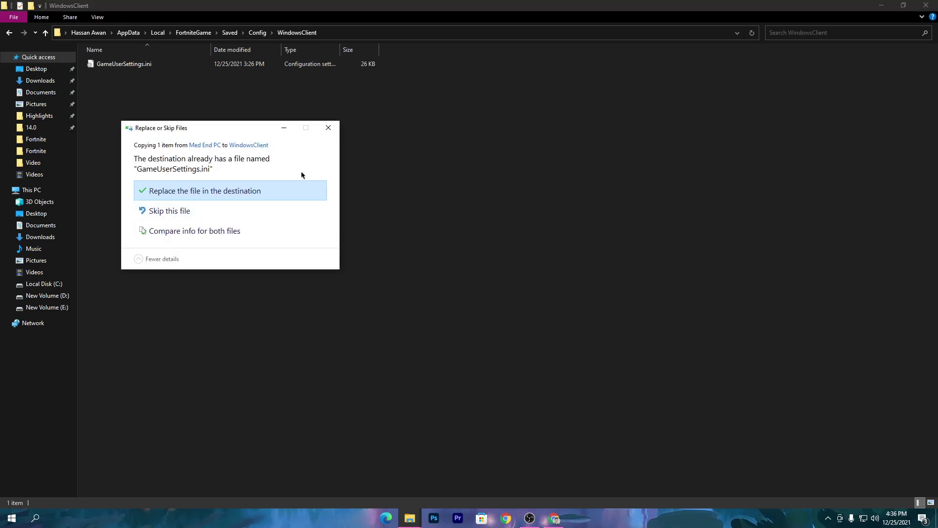
pyautogui.click(329, 127)
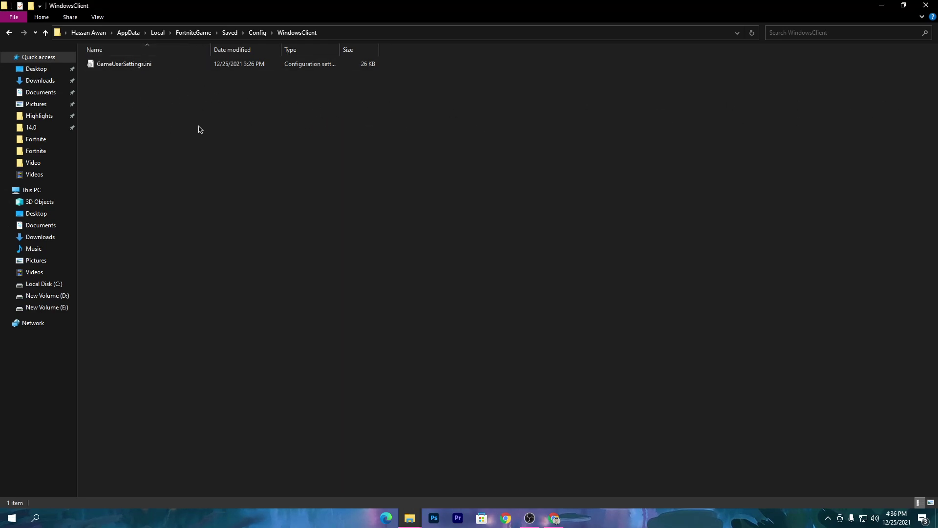
# Close both the WindowsClient and Med End PC Explorer windows.
pyautogui.click(926, 5)
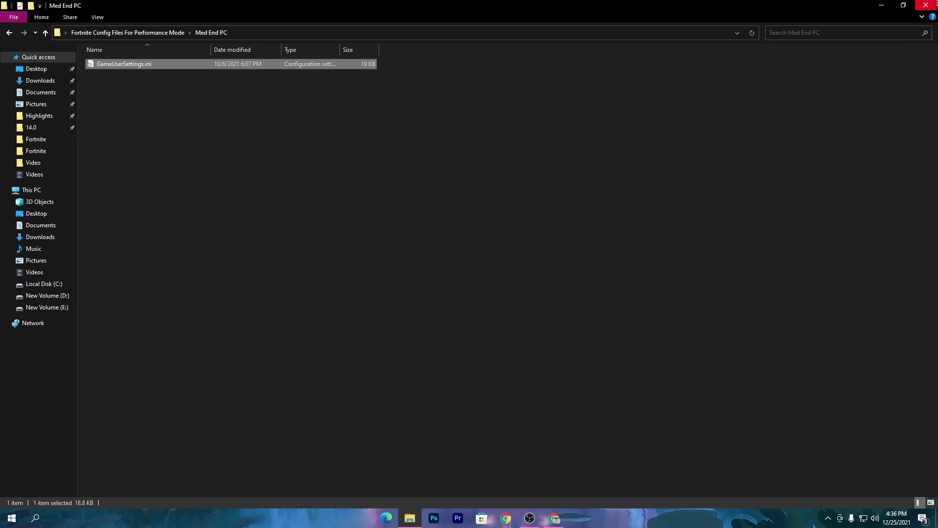
pyautogui.click(926, 5)
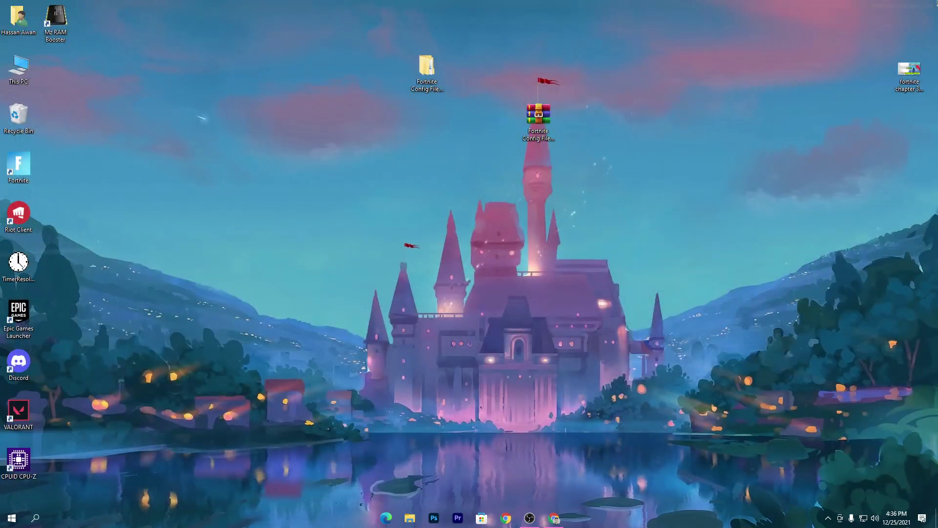